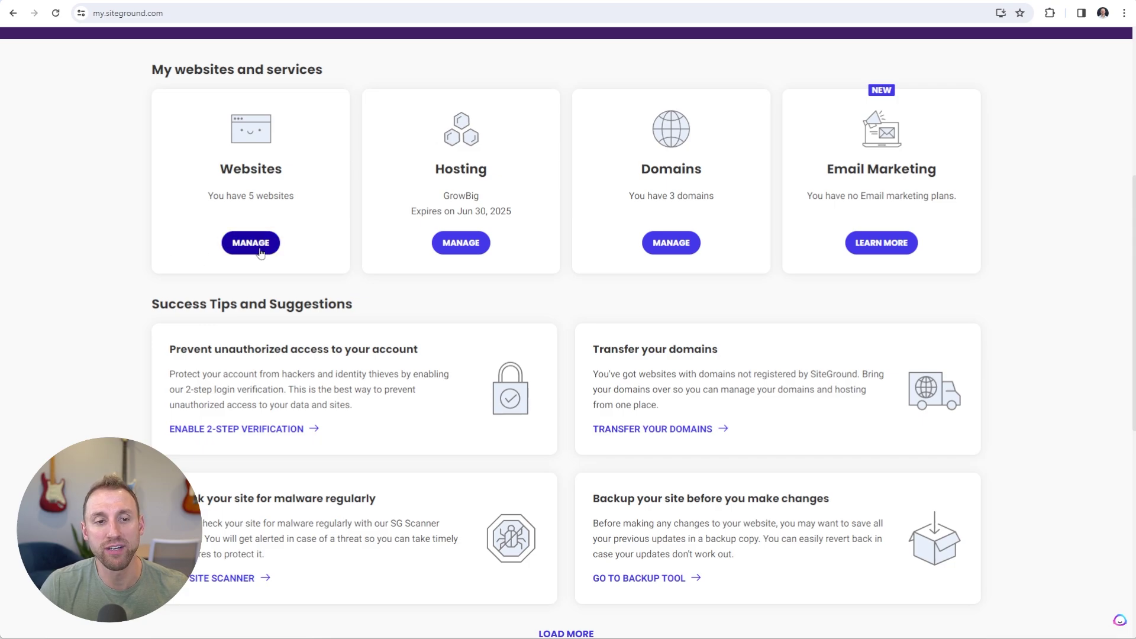
Step: Open the SSL Manager in the site tools of the jakep120.sg-host.com website
click(261, 254)
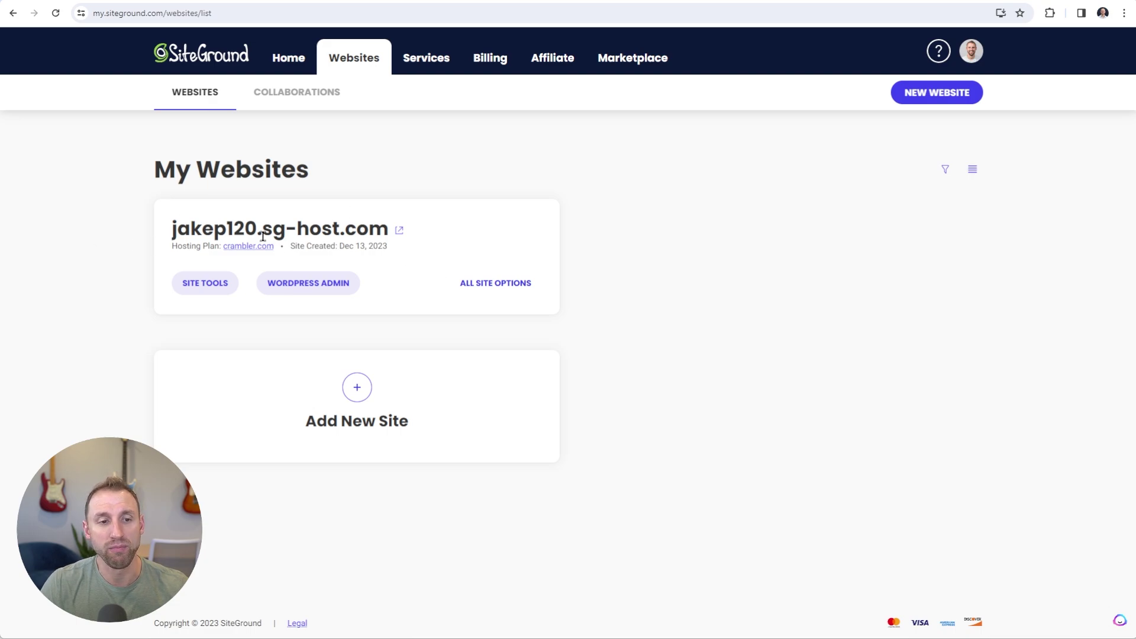
click(212, 293)
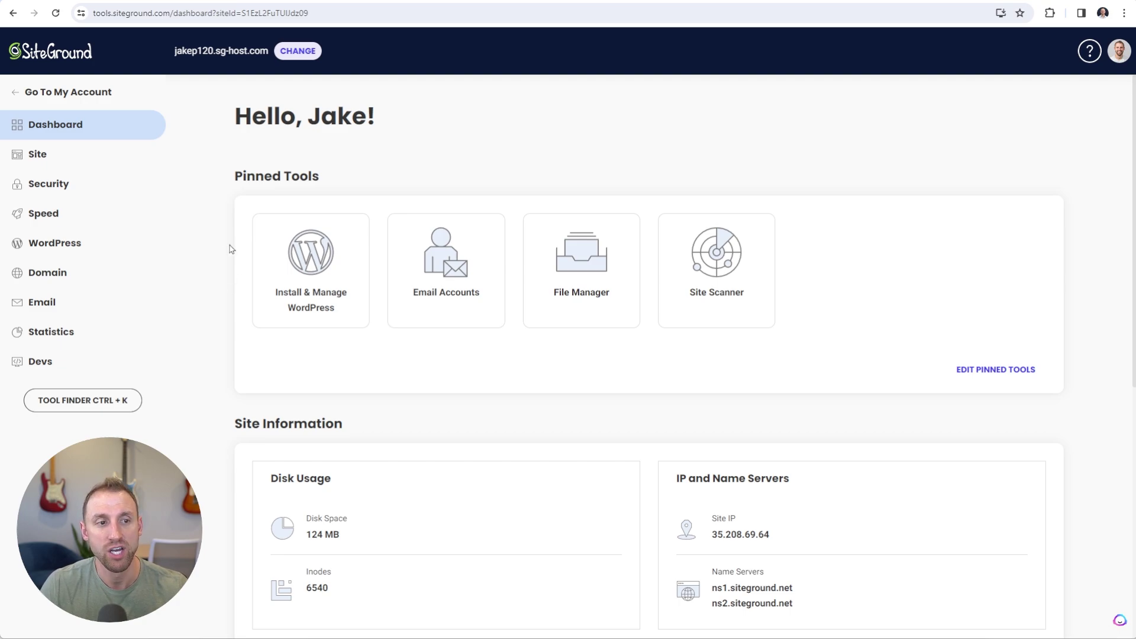
click(84, 186)
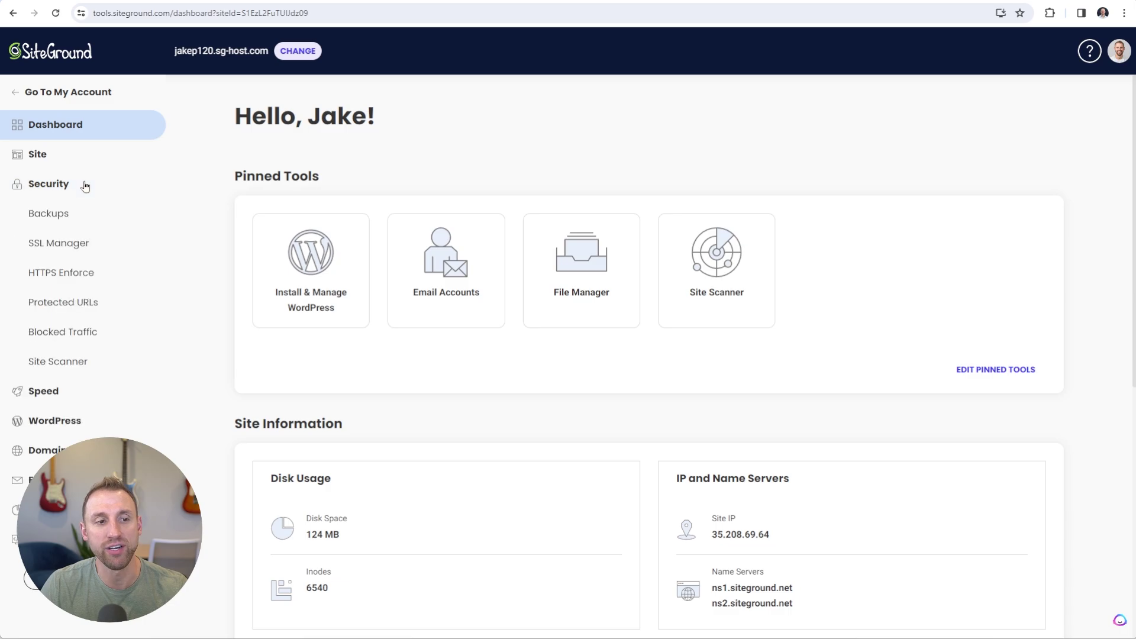
click(104, 248)
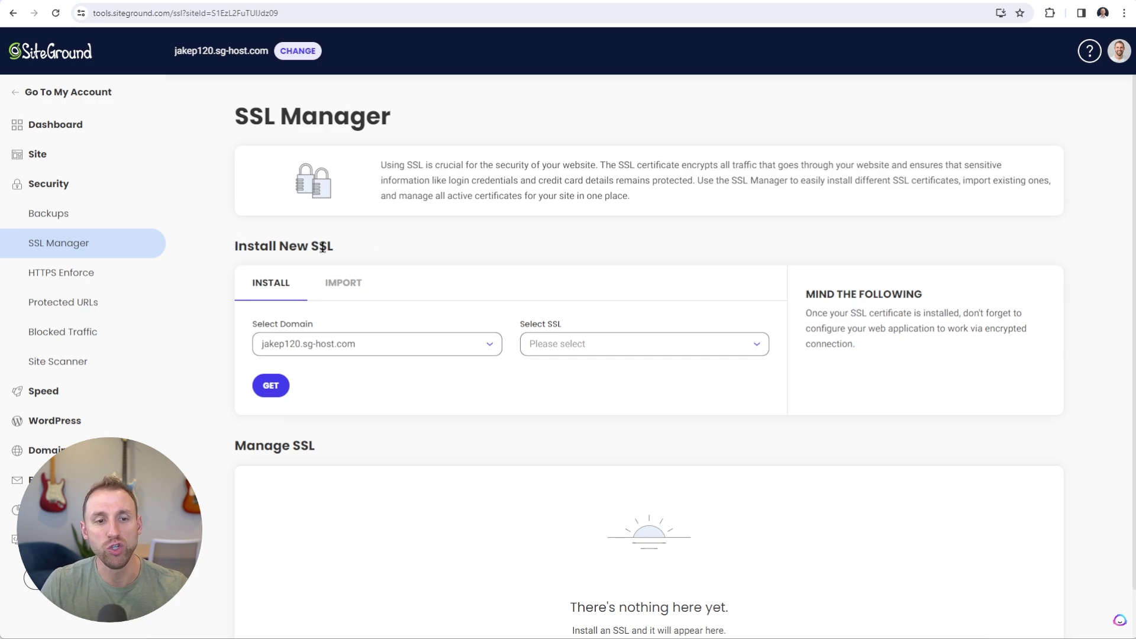
Step: Install a Let's Encrypt SSL certificate for jakep120.sg-host.com and turn on HTTPS Enforce for that domain
click(464, 350)
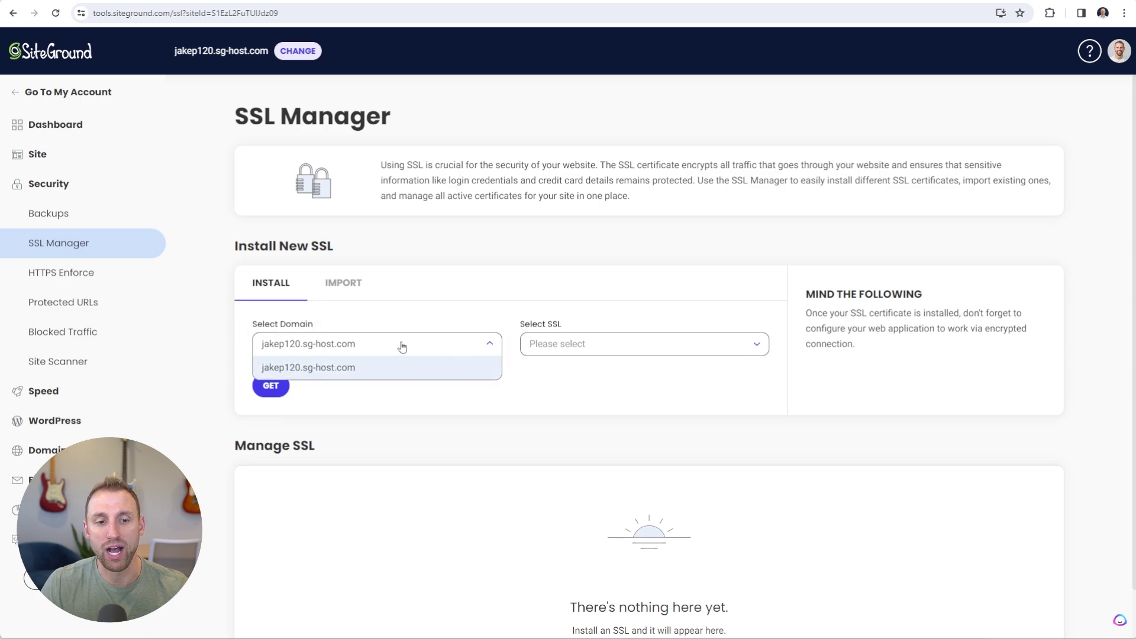
click(354, 371)
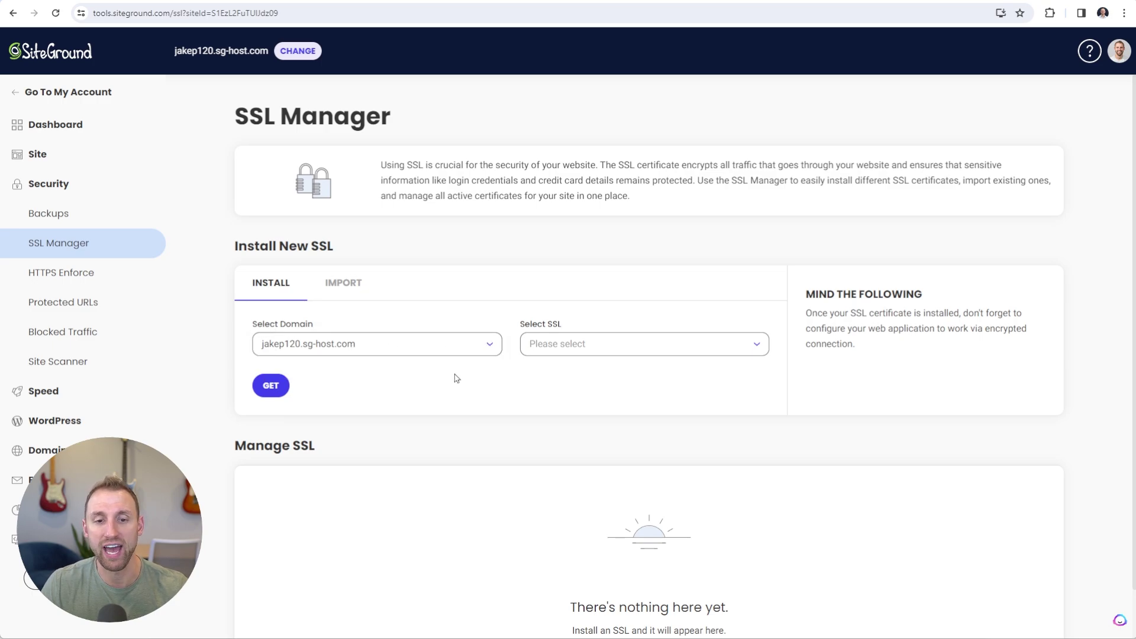
click(621, 348)
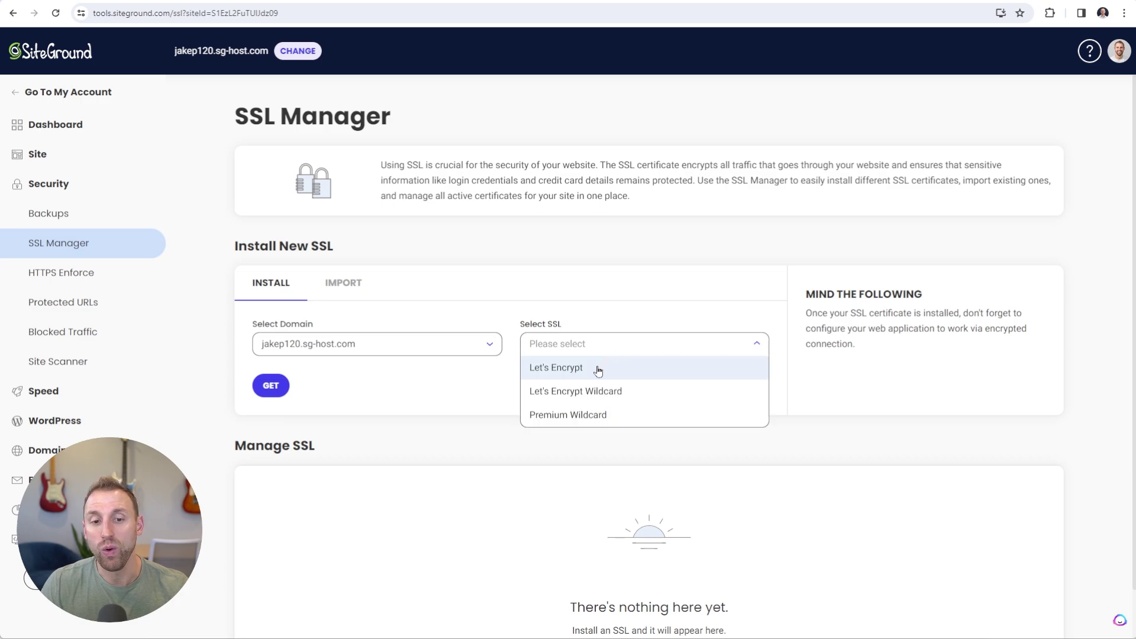
click(644, 376)
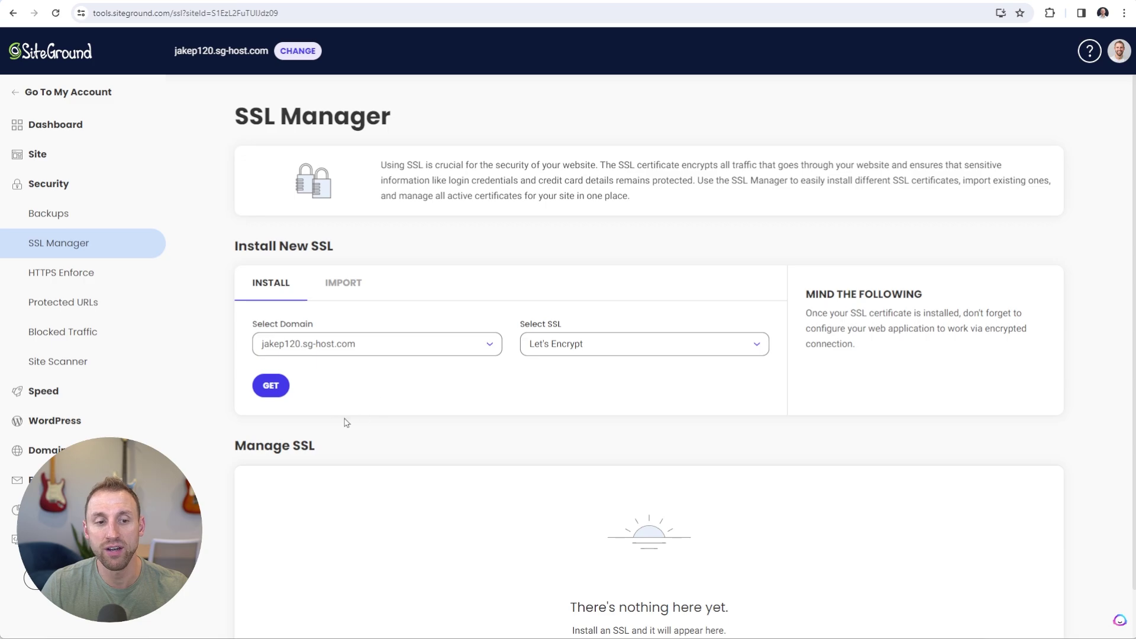
click(271, 385)
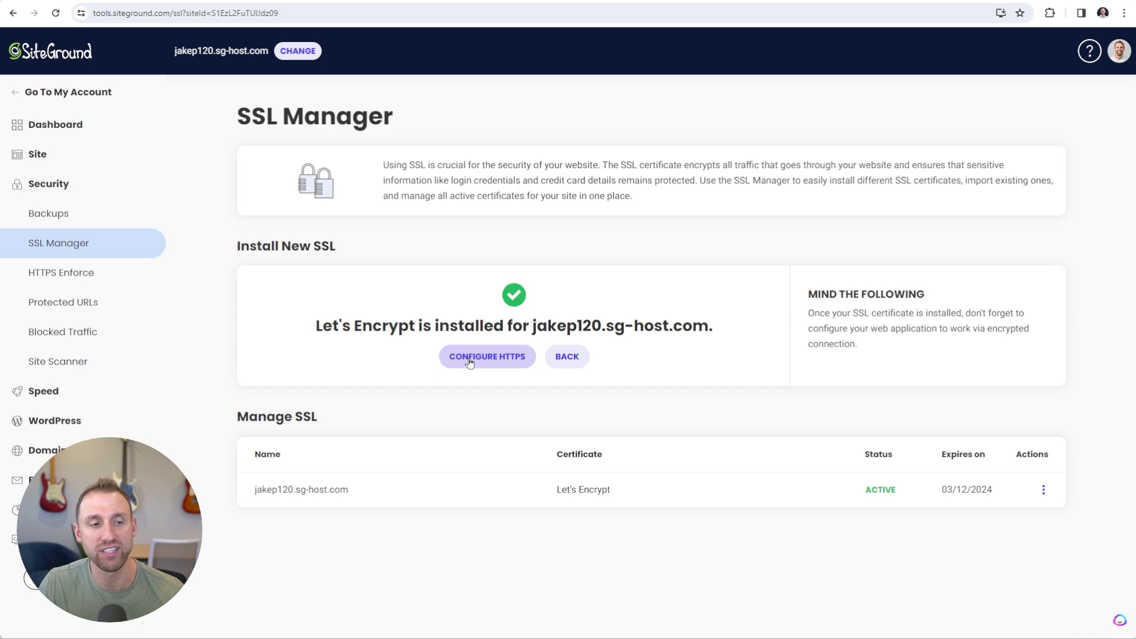
click(120, 280)
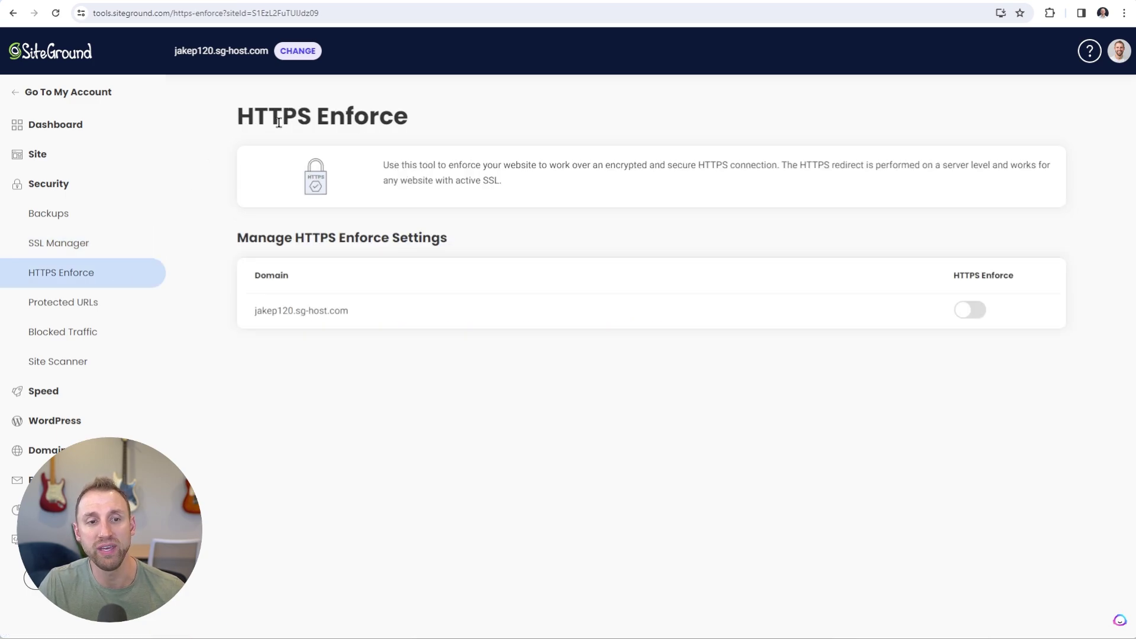
click(969, 312)
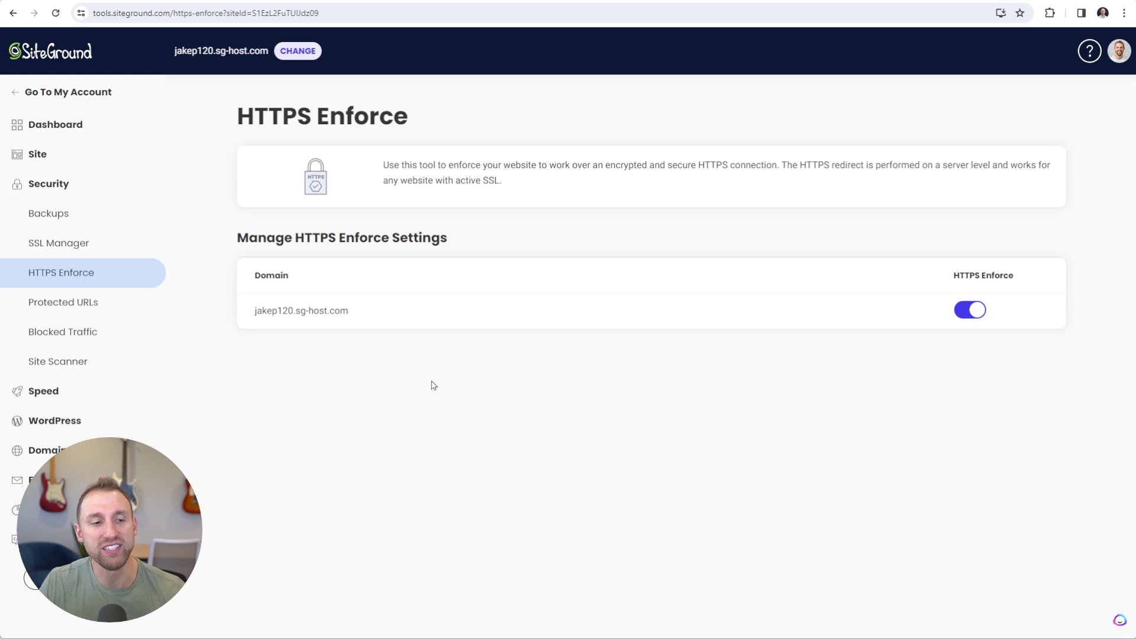
Step: Review the NGINX Direct Delivery and Dynamic Cache caching levels, and enable Memcached for all sites
click(117, 398)
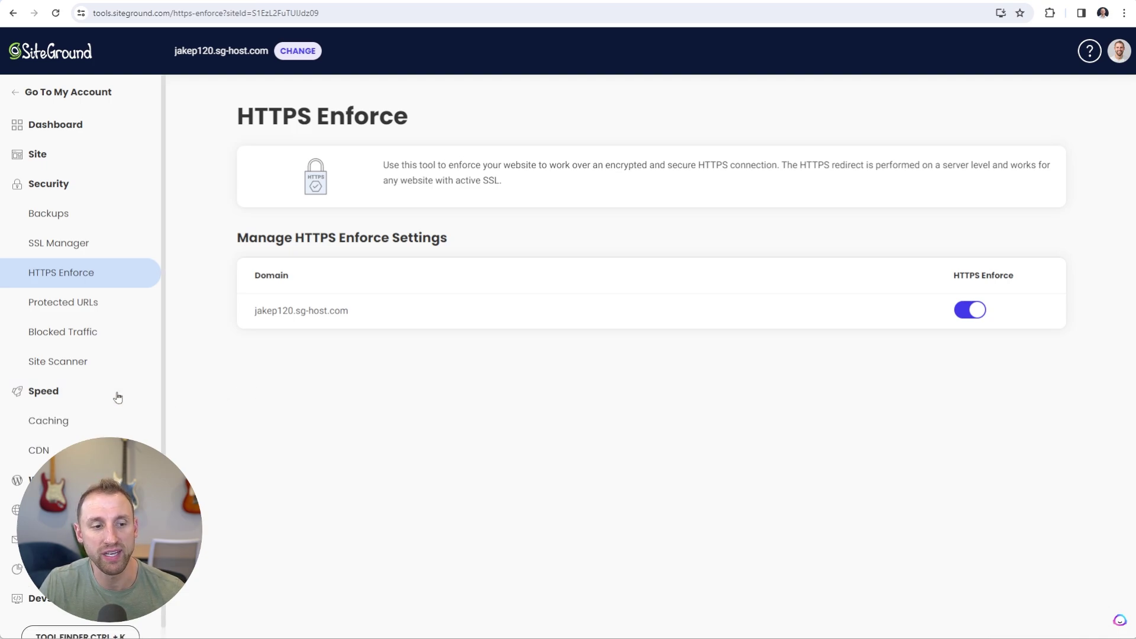
click(82, 423)
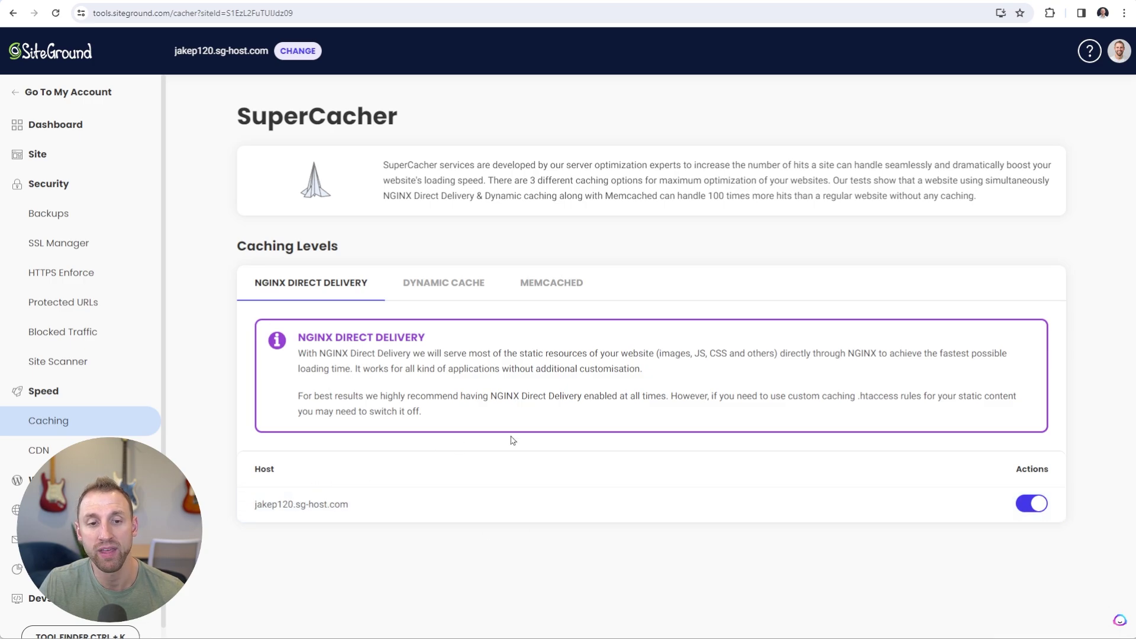
click(448, 286)
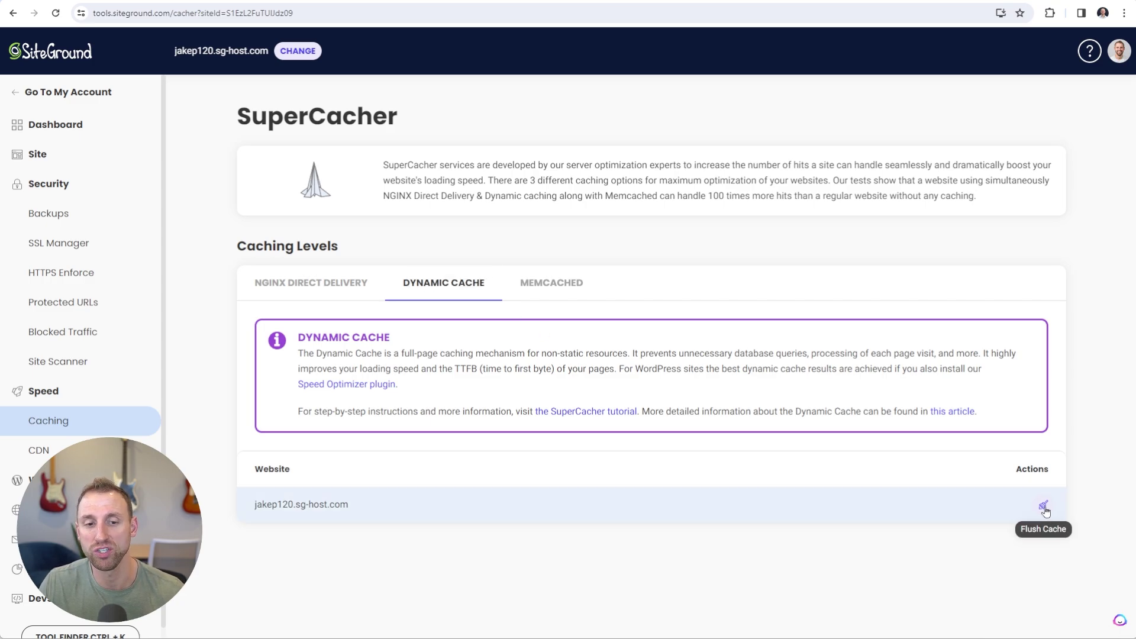
click(552, 288)
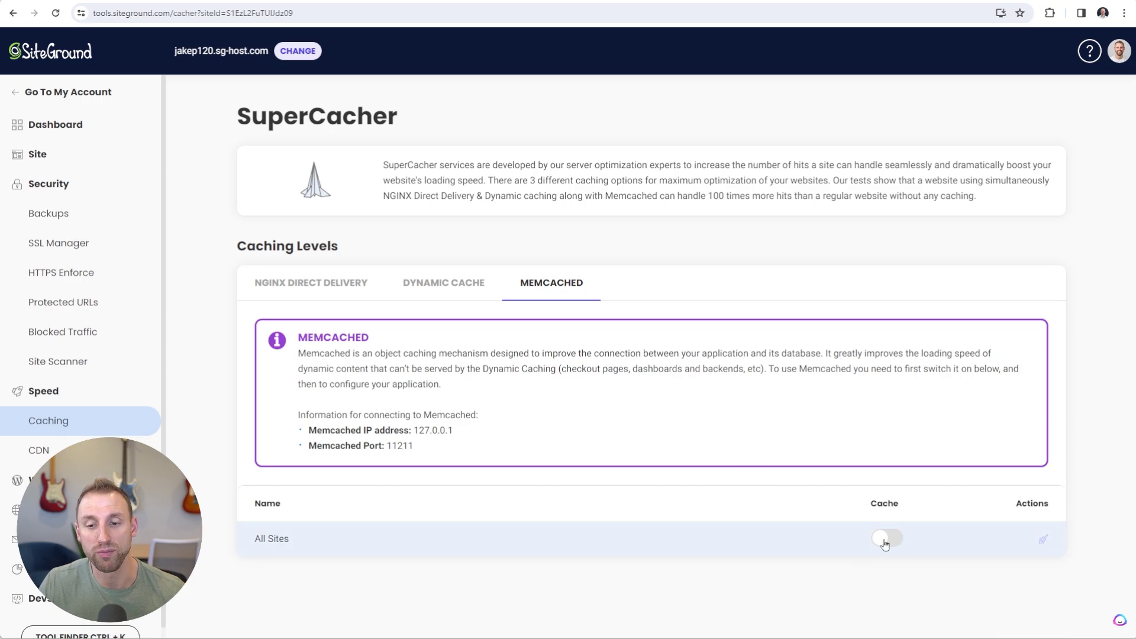
click(885, 543)
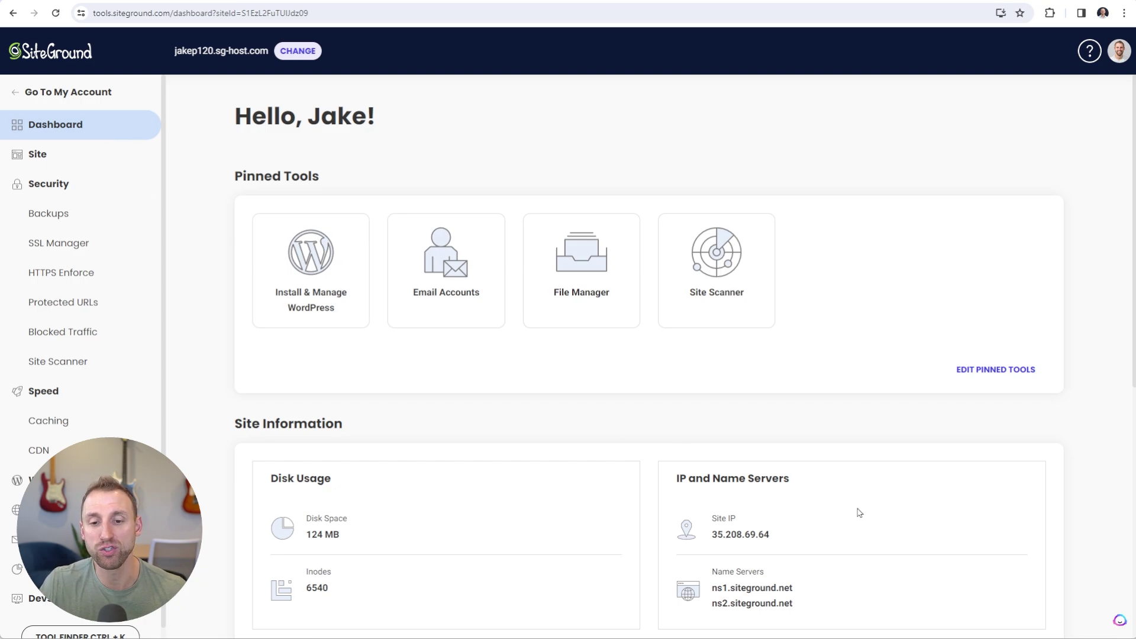
Step: Switch to Cloudflare and add a proxied A record named @ pointing to the SiteGround site IP, 35.208.69.64
scroll(859, 513, down, 2)
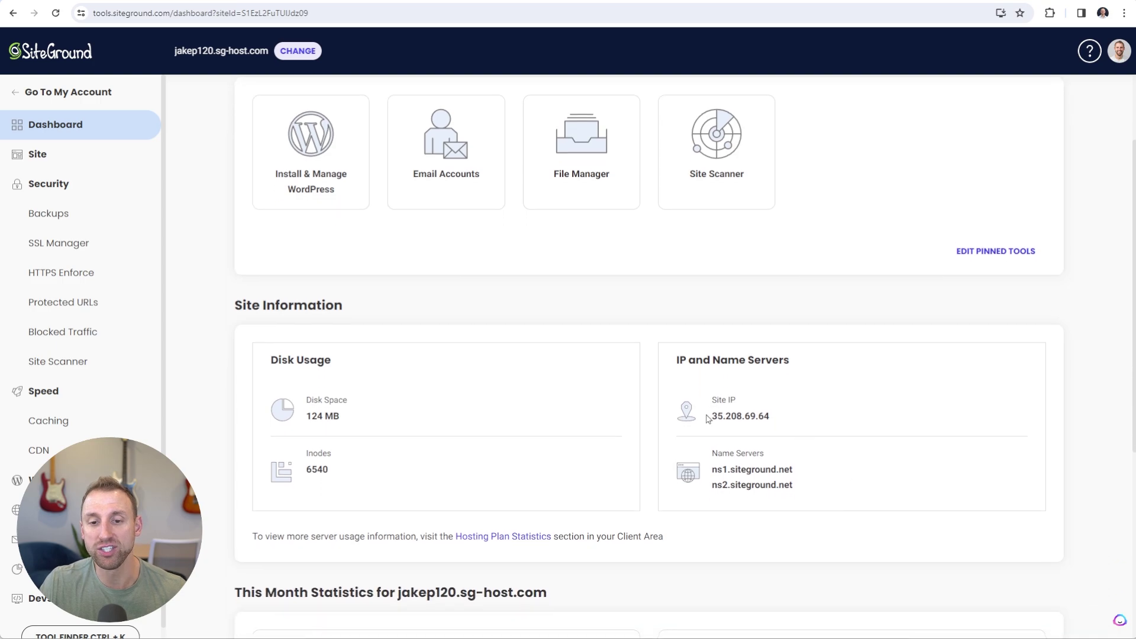
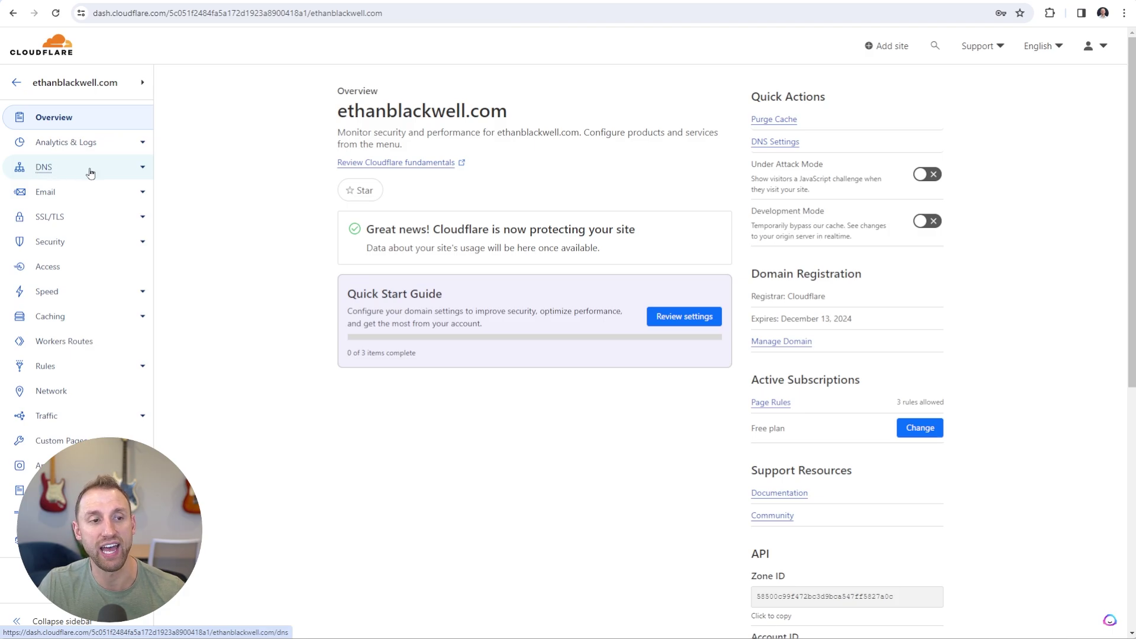
click(90, 172)
scroll(249, 235, down, 2)
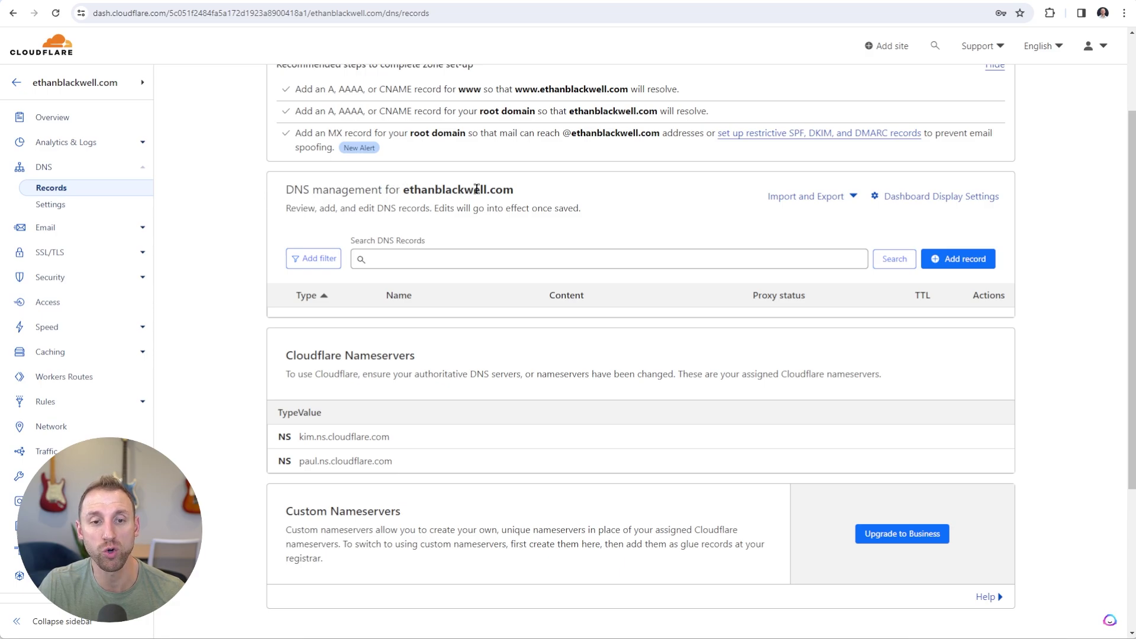
click(965, 260)
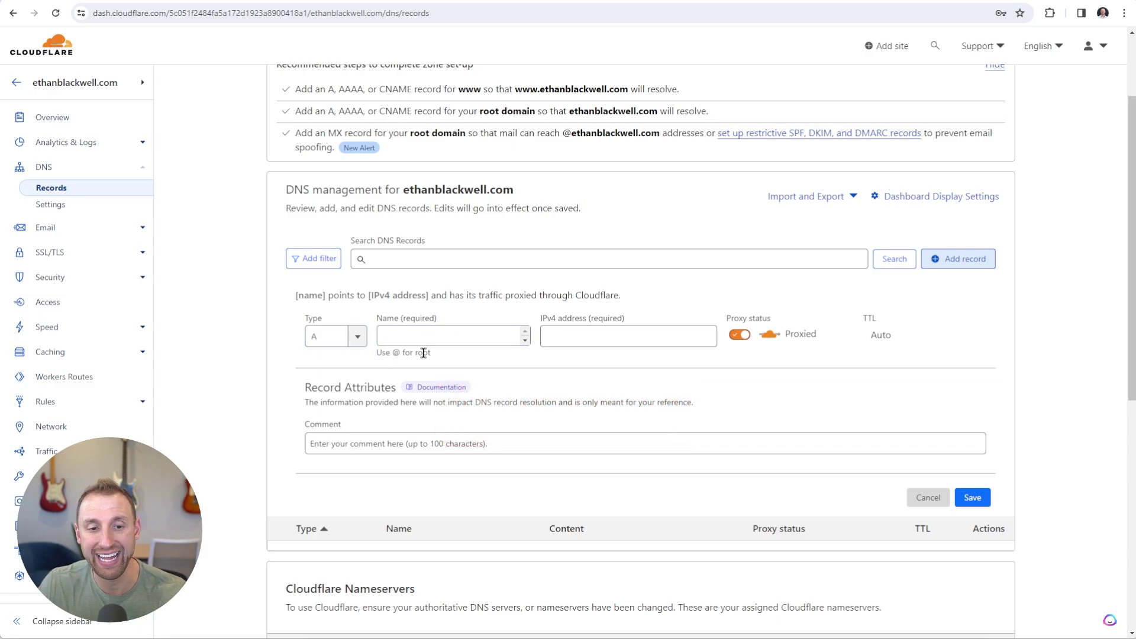
click(401, 336)
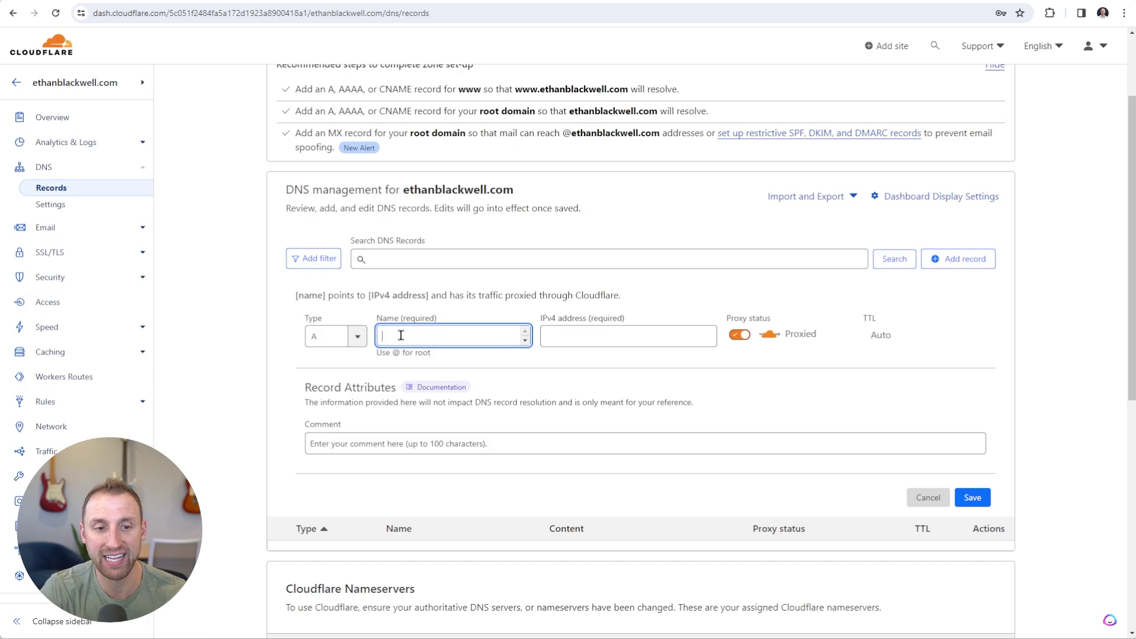
text(@)
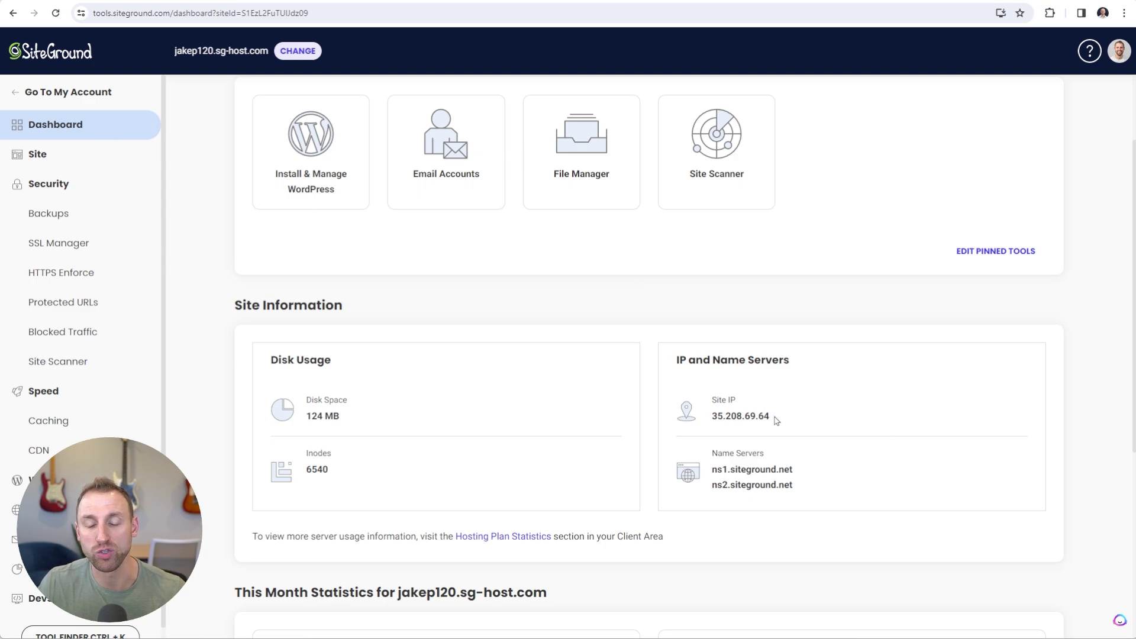
drag(777, 421, 712, 416)
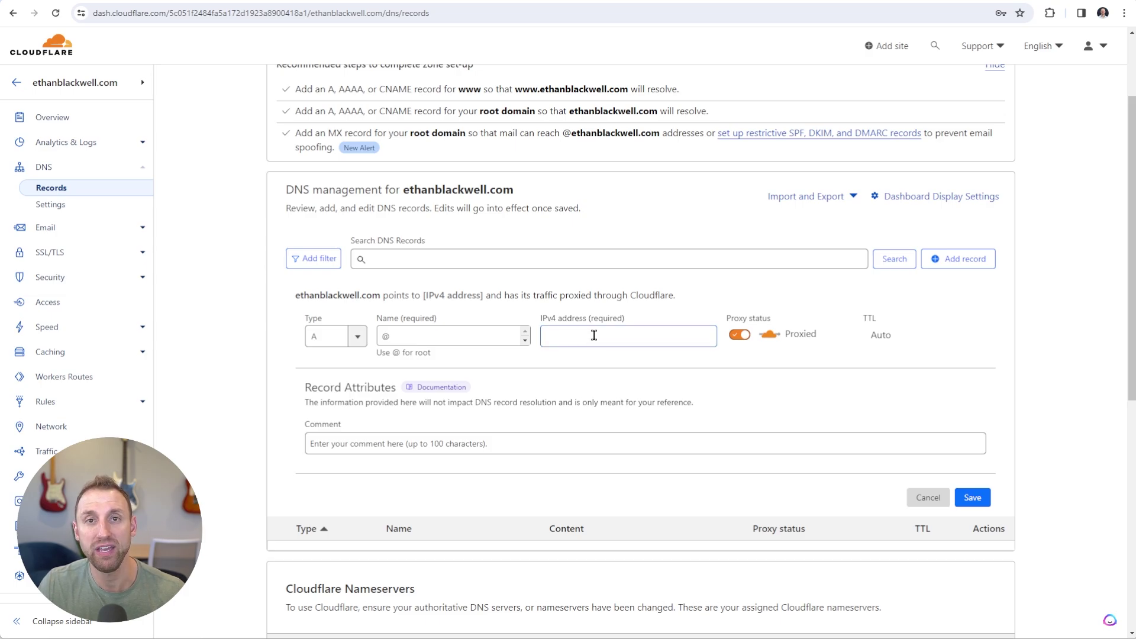
text(35.208.69.64)
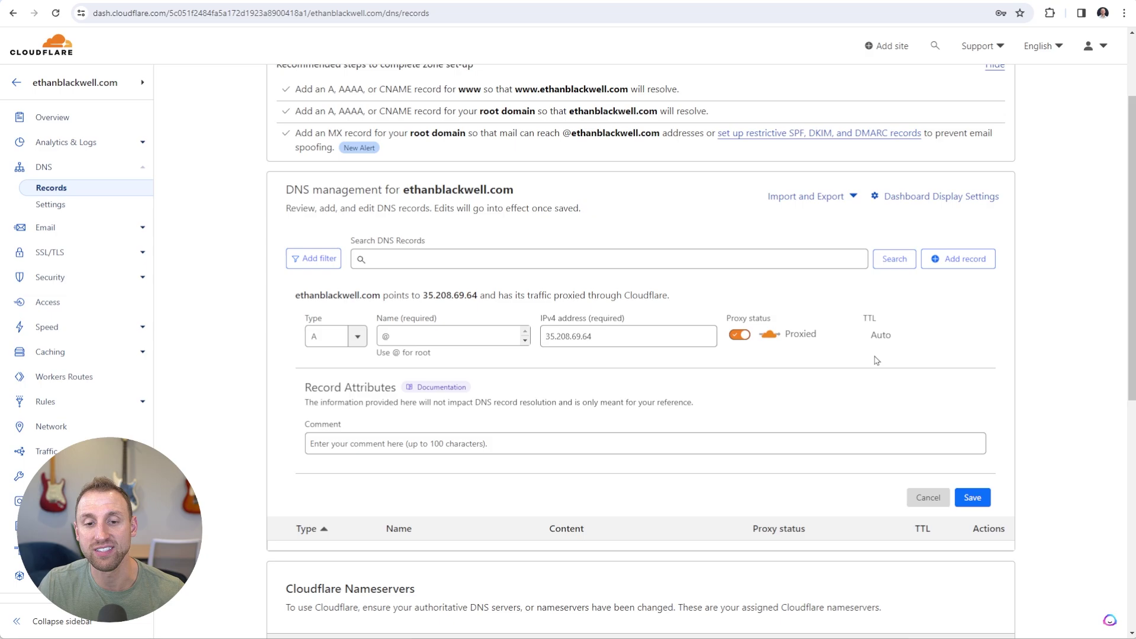
click(983, 504)
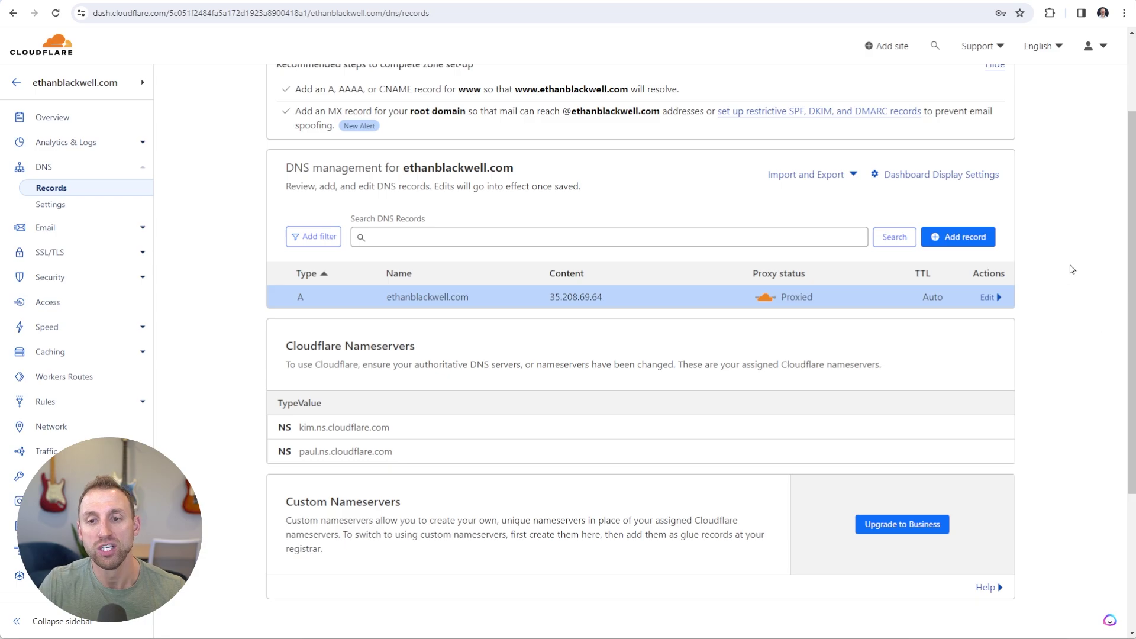
Step: Add a proxied CNAME record named www with target ethanblackwell.com, and check the site in its own browser tab
click(967, 242)
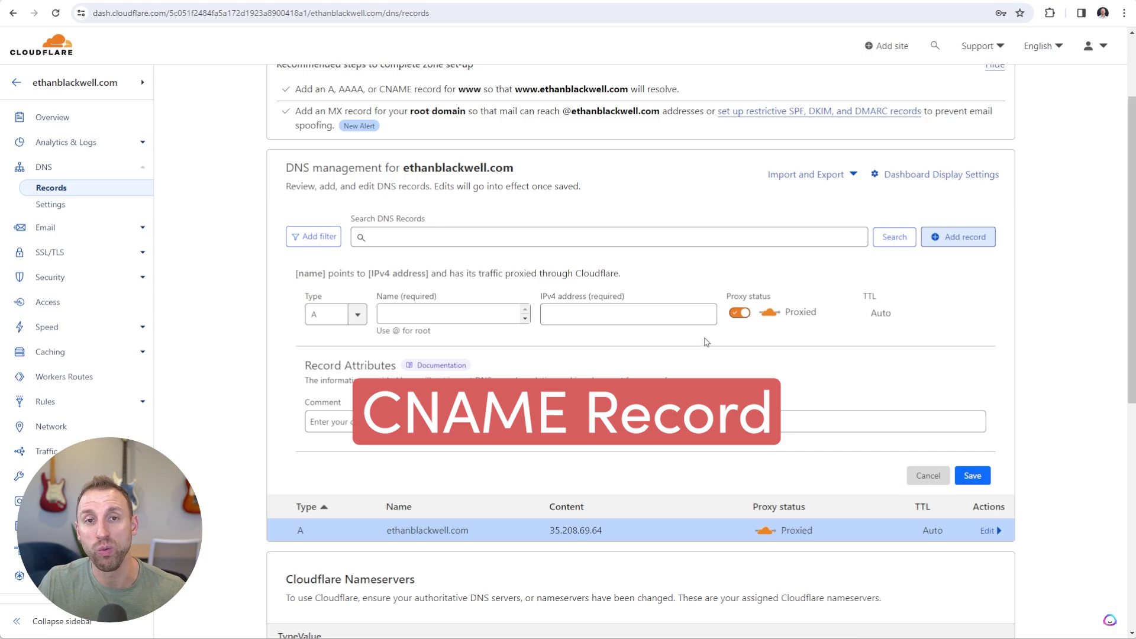
click(358, 316)
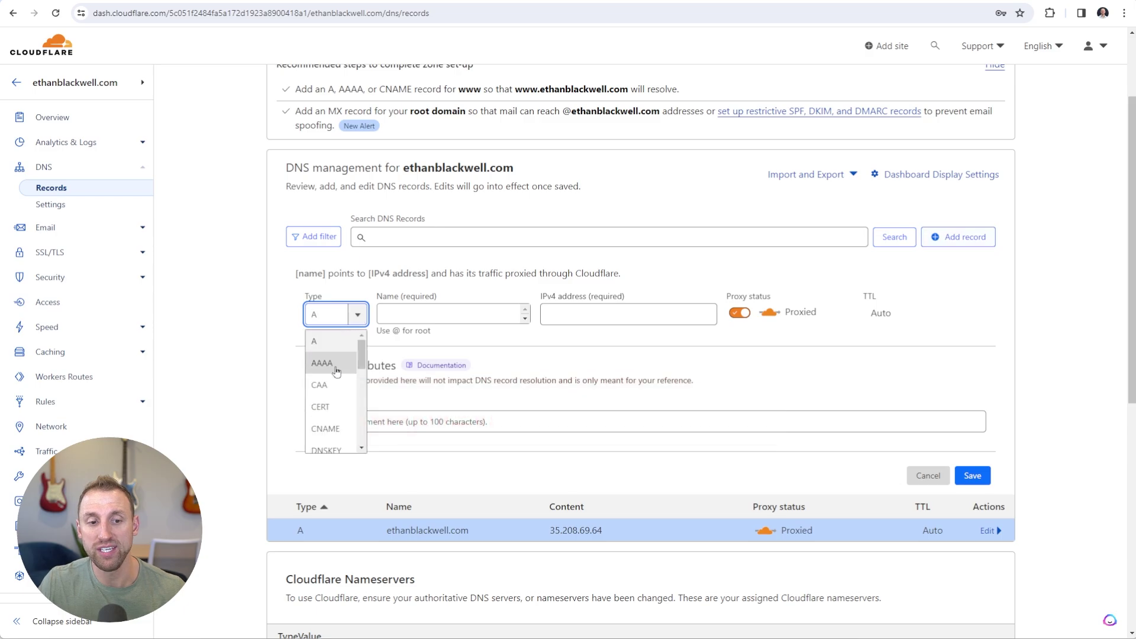
click(325, 428)
click(438, 314)
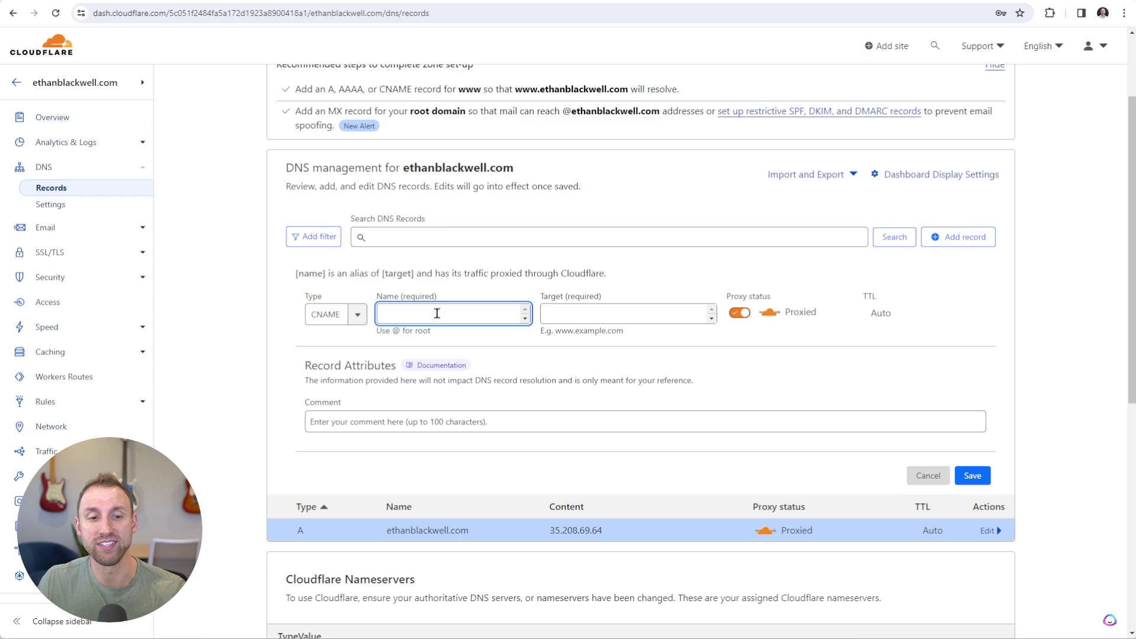
text(www)
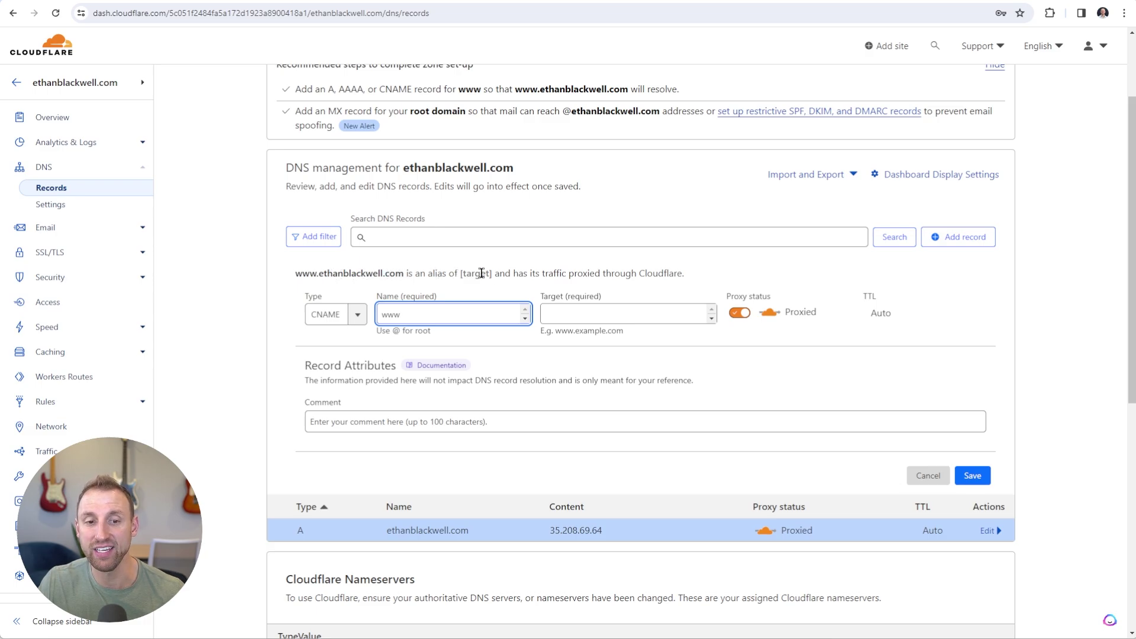
click(583, 312)
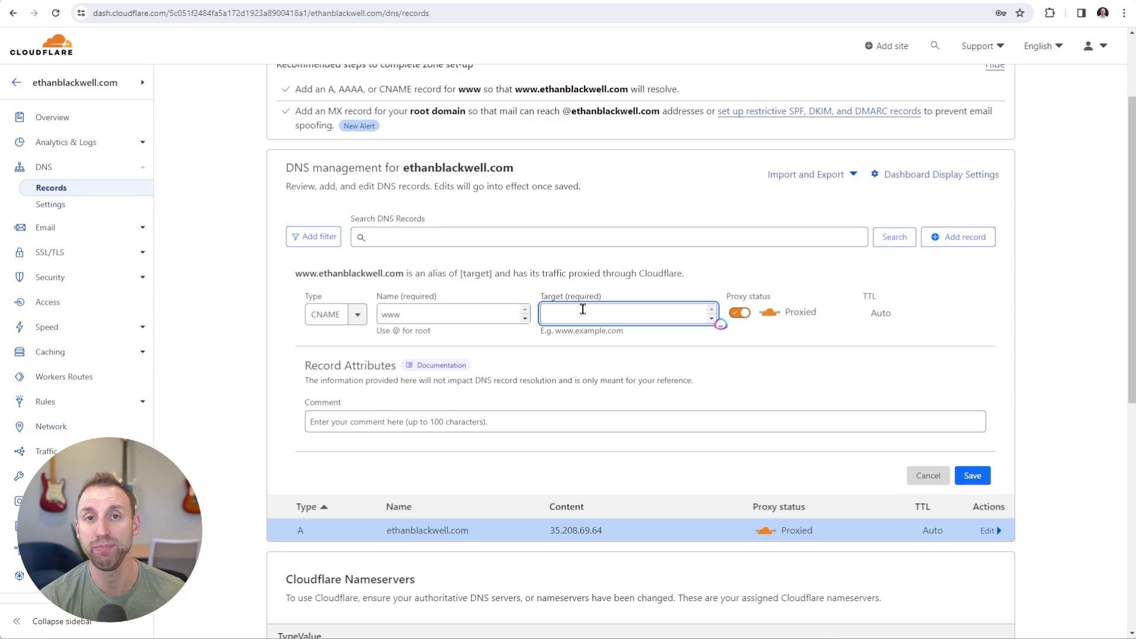
text(e)
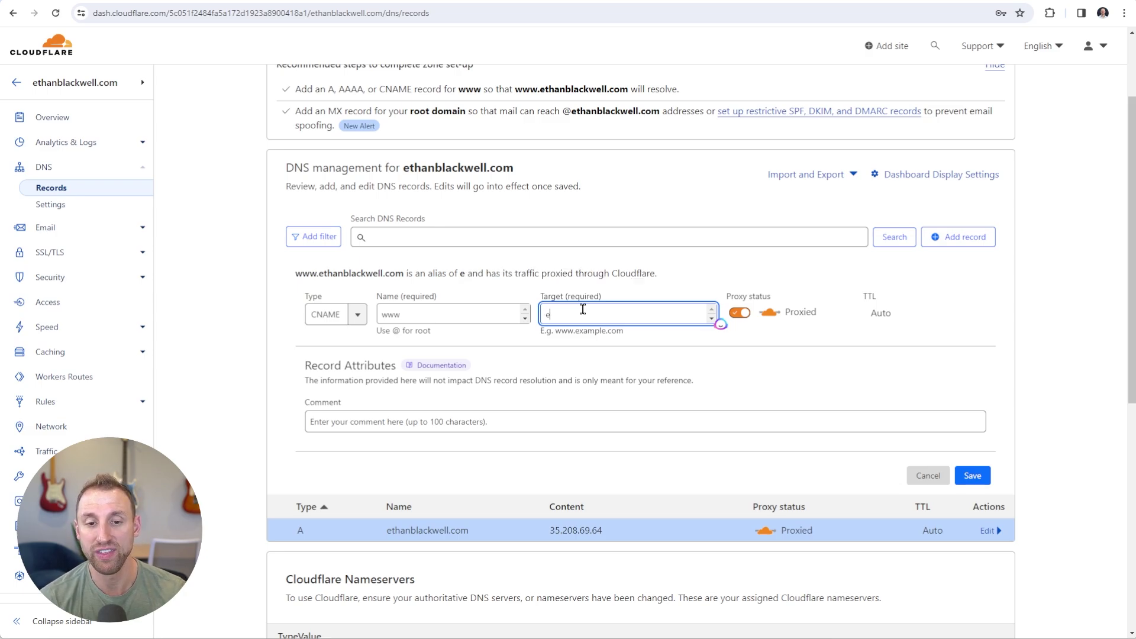
text(thanblackwell.com)
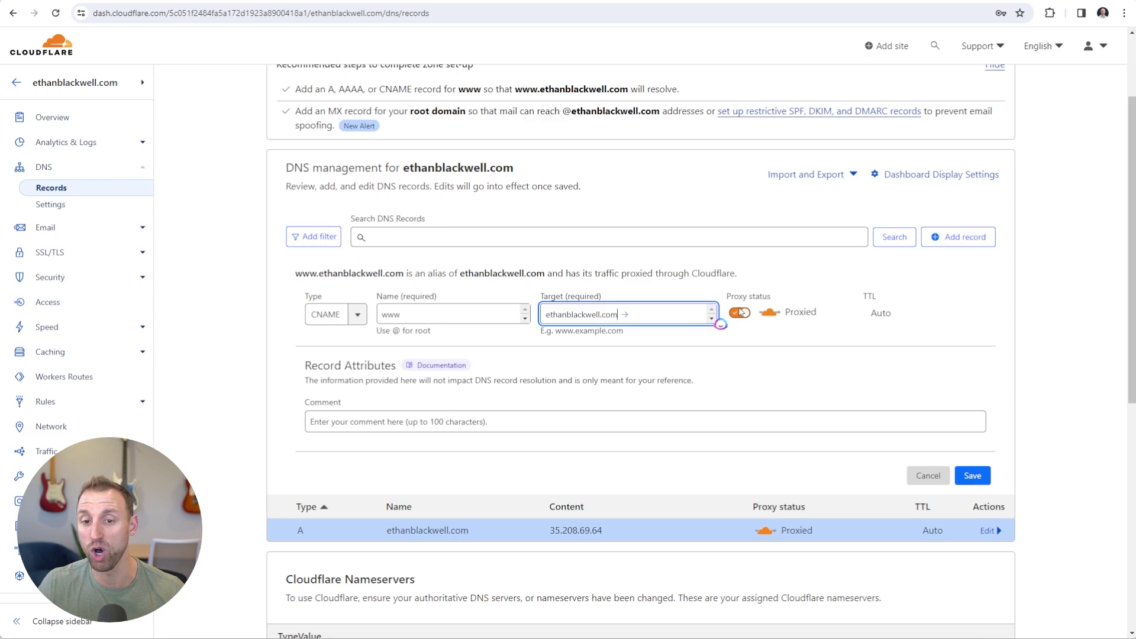
click(763, 332)
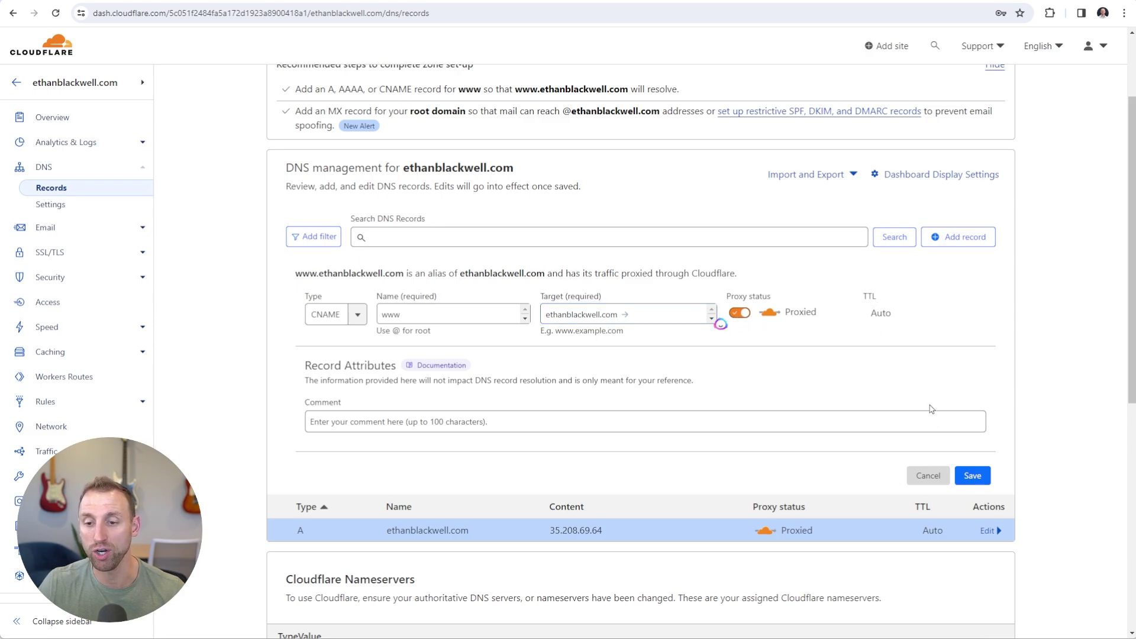
click(972, 476)
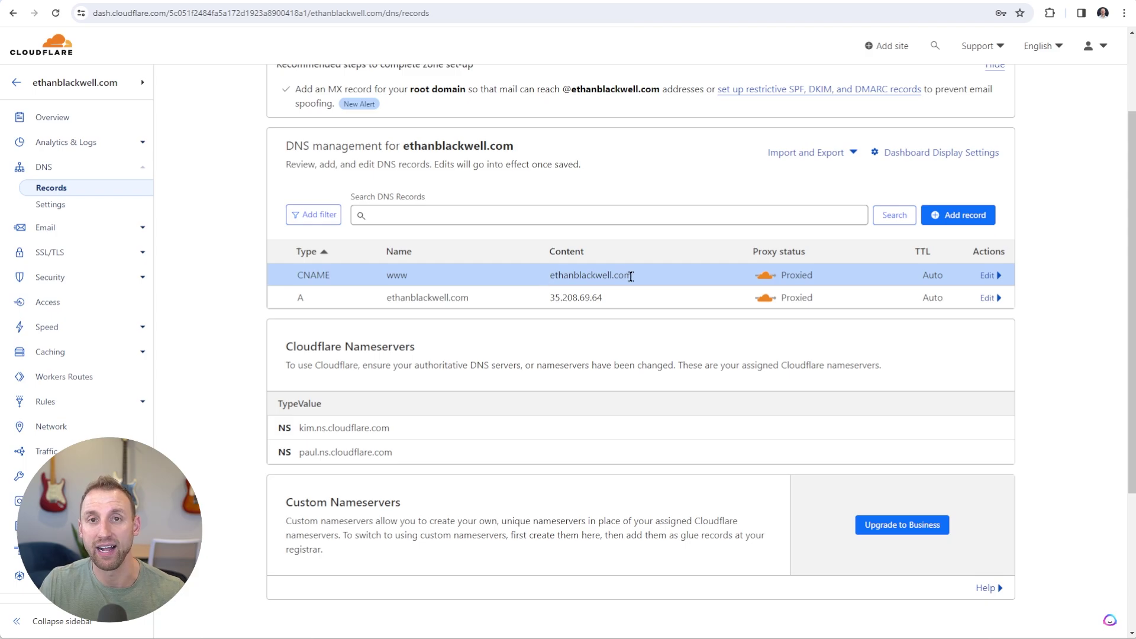
scroll(529, 139, up, 2)
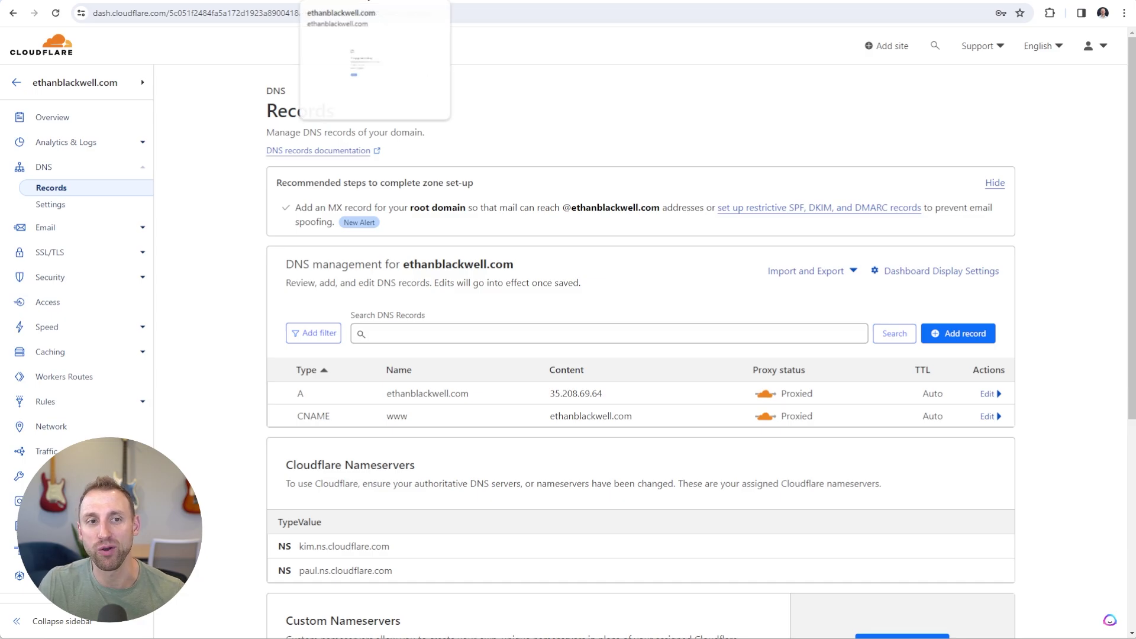
click(368, 2)
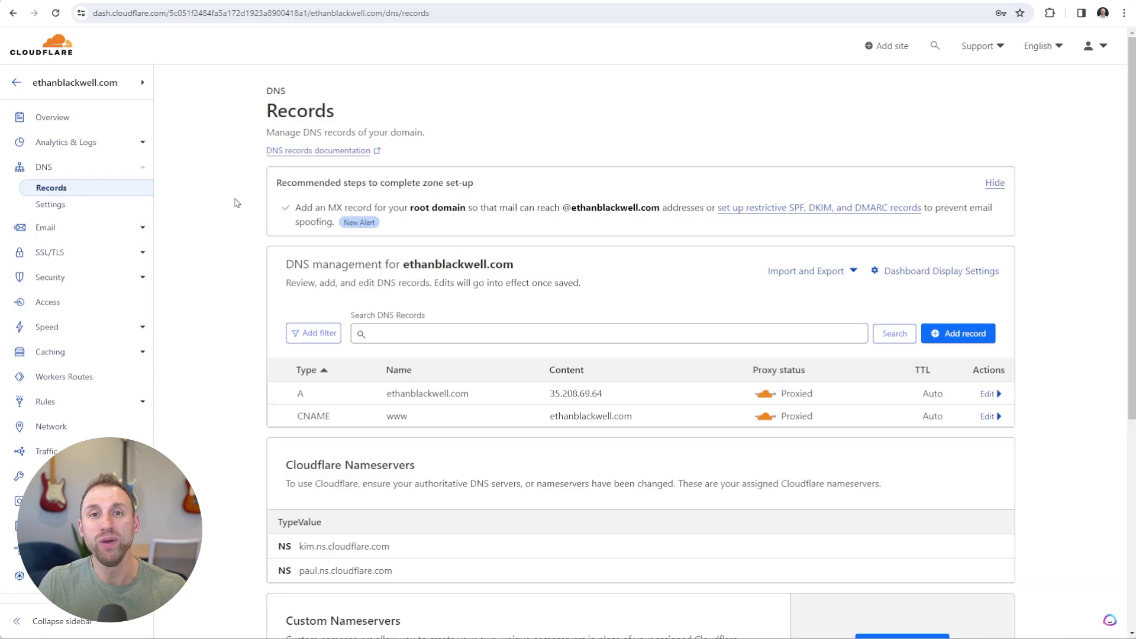
Step: Set the domain's SSL/TLS encryption mode to Full (strict) and return to its DNS records
click(88, 252)
scroll(266, 269, down, 3)
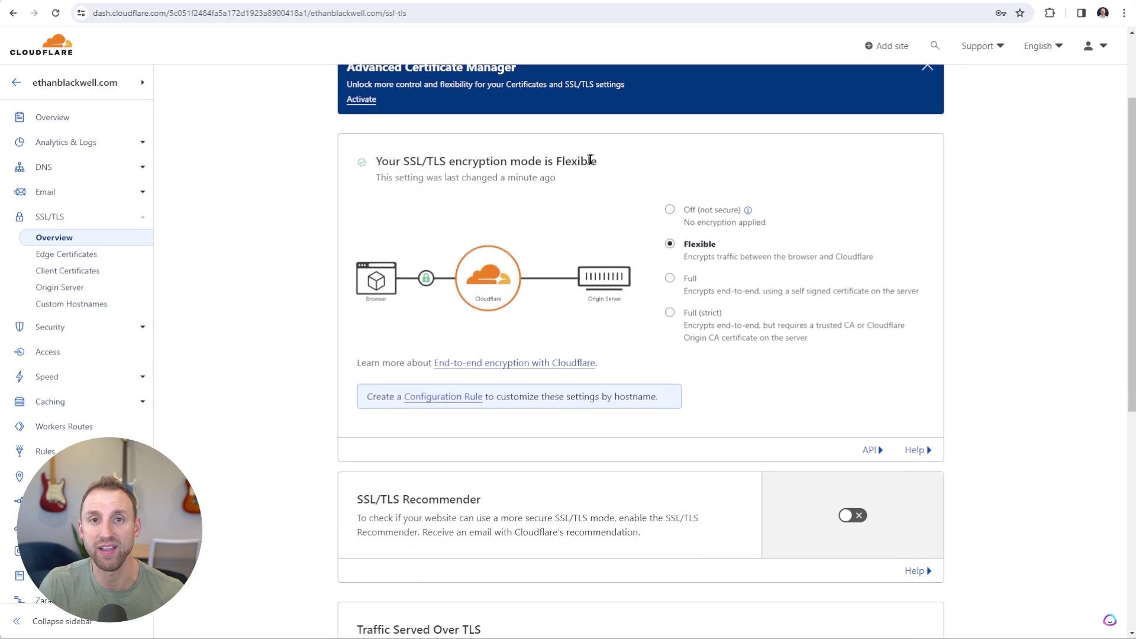
click(670, 313)
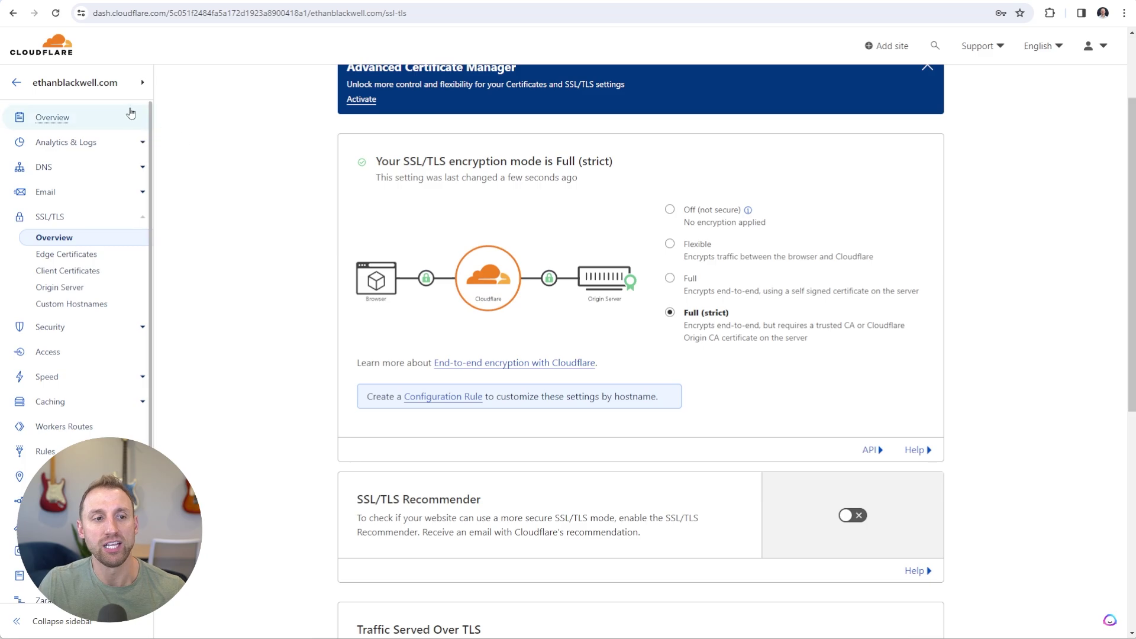
click(44, 168)
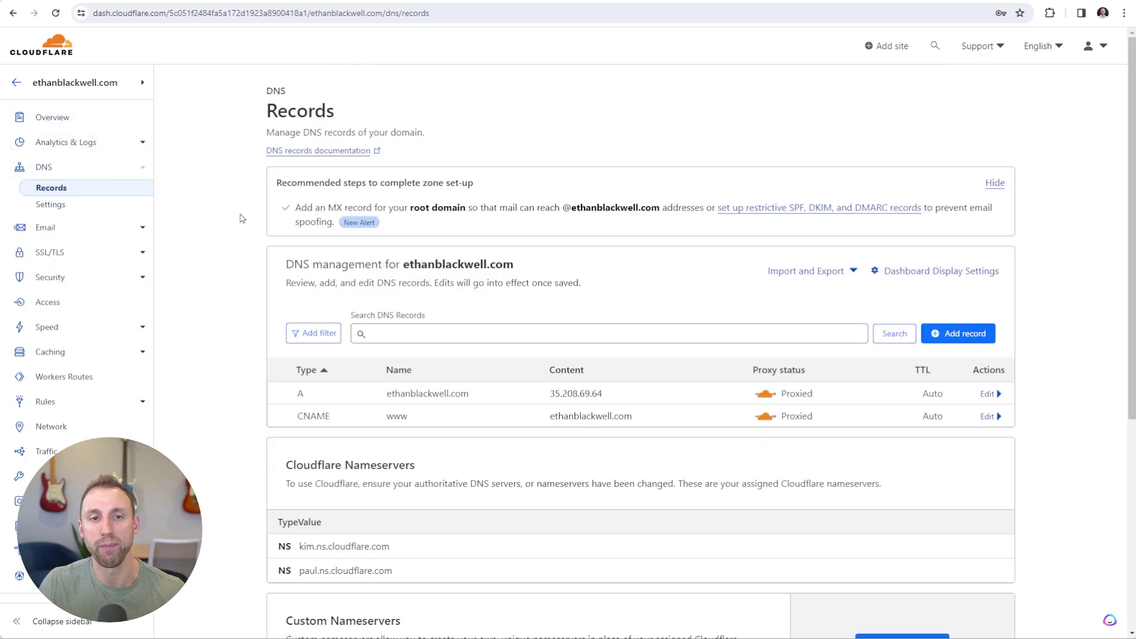